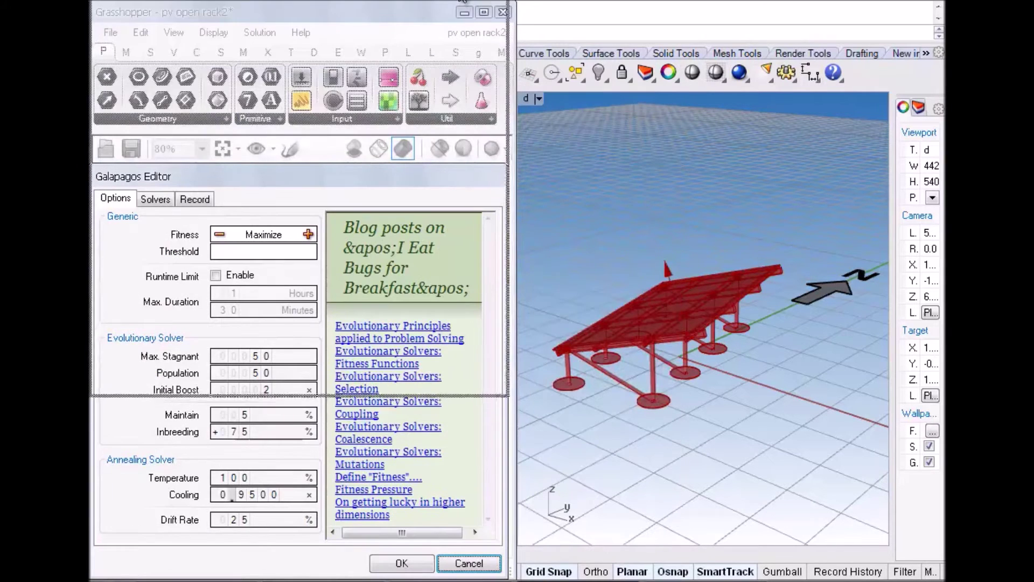
Step: Resize the Galapagos Editor to uncover the annual AC output panel, and start the evolutionary solver with Fitness set to Maximize
{"action": "right_click_drag", "start_coordinate": [344, 454], "coordinate": [337, 435]}
{"action": "left_click_drag", "start_coordinate": [329, 412], "coordinate": [259, 347]}
{"action": "left_click_drag", "start_coordinate": [99, 348], "coordinate": [92, 348]}
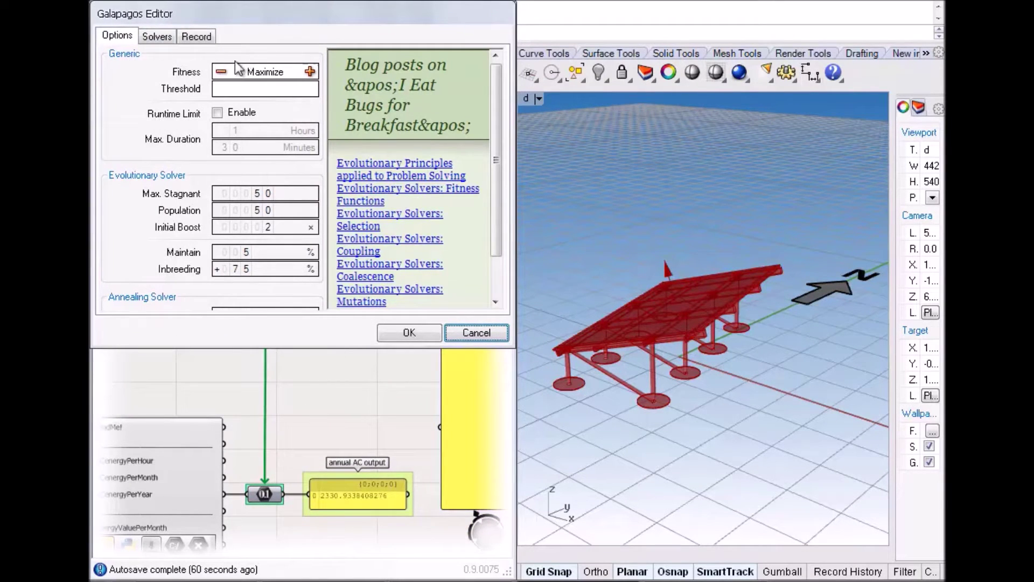
{"action": "left_click", "coordinate": [269, 490]}
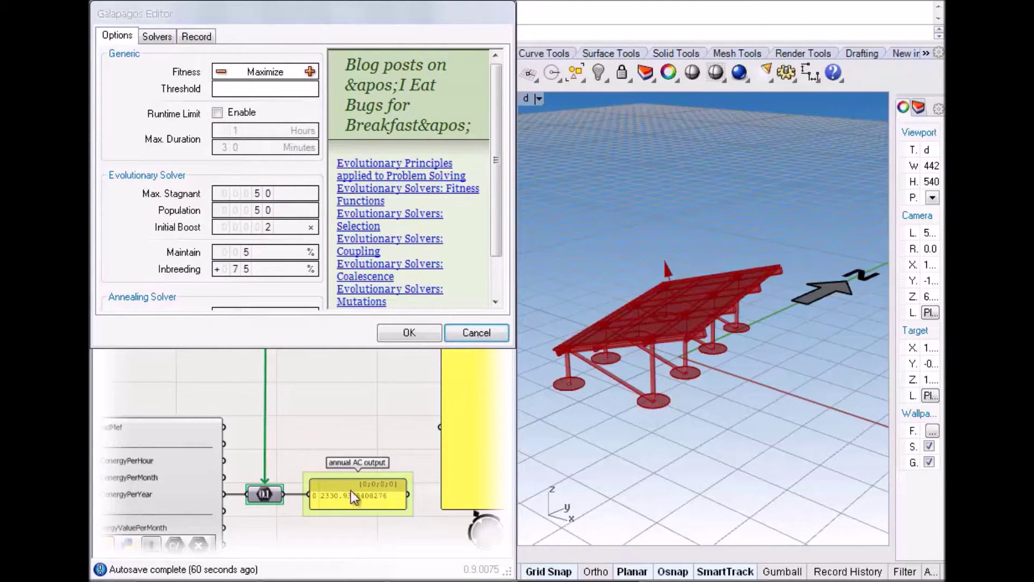
{"action": "left_click", "coordinate": [159, 37]}
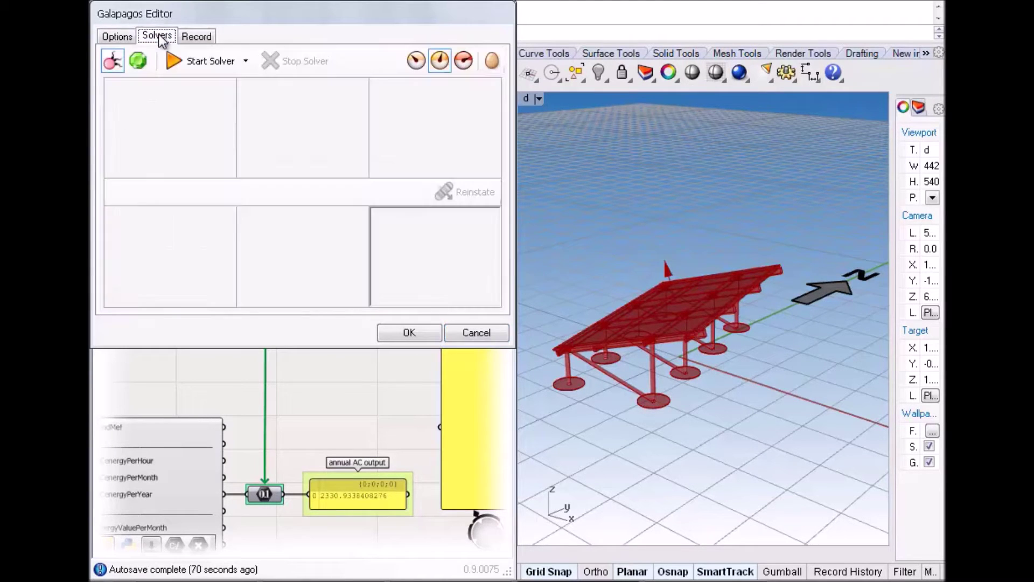
{"action": "left_click", "coordinate": [185, 58]}
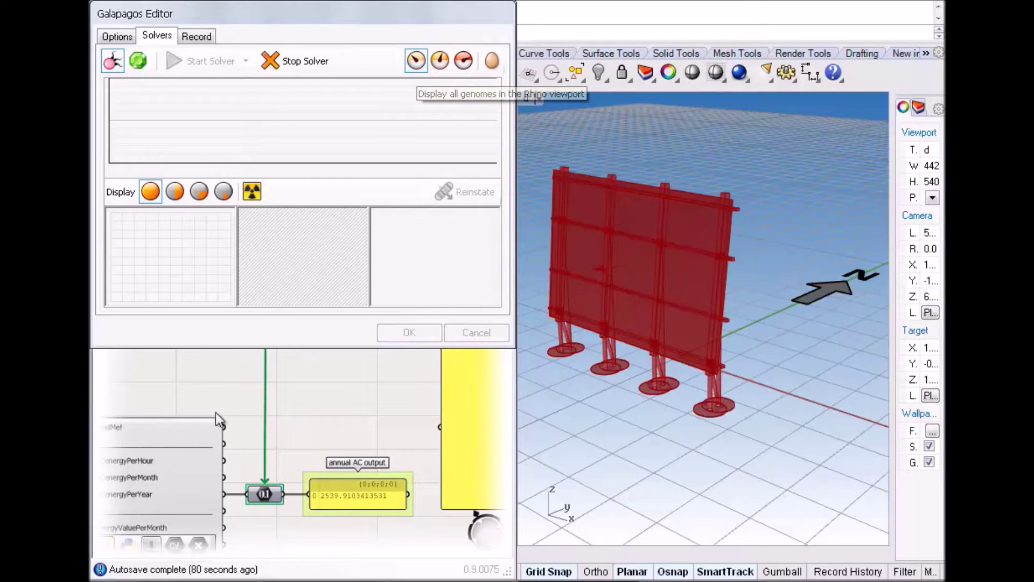
Step: Check the tilt angle, azimuth angle and annual AC output during the optimization, and stop the solver at generation 13
{"action": "right_click_drag", "start_coordinate": [358, 476], "coordinate": [440, 496]}
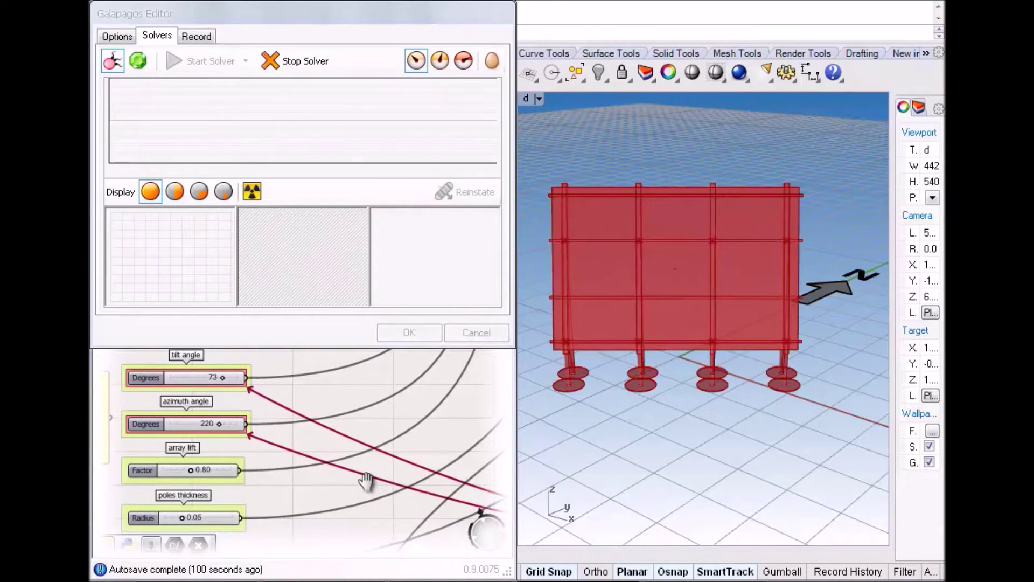
{"action": "right_click_drag", "start_coordinate": [357, 478], "coordinate": [85, 327]}
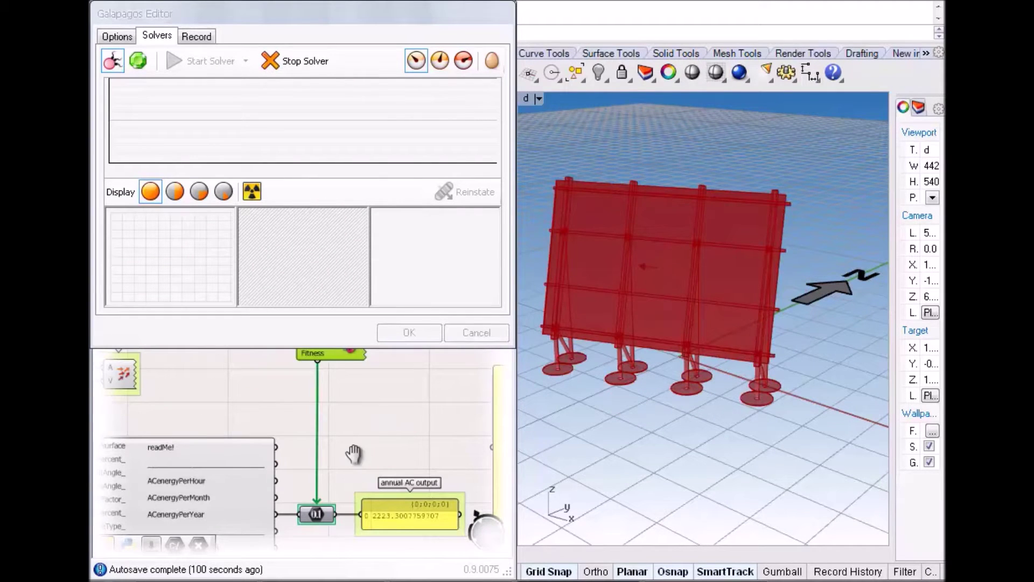
{"action": "right_click_drag", "start_coordinate": [365, 454], "coordinate": [351, 443]}
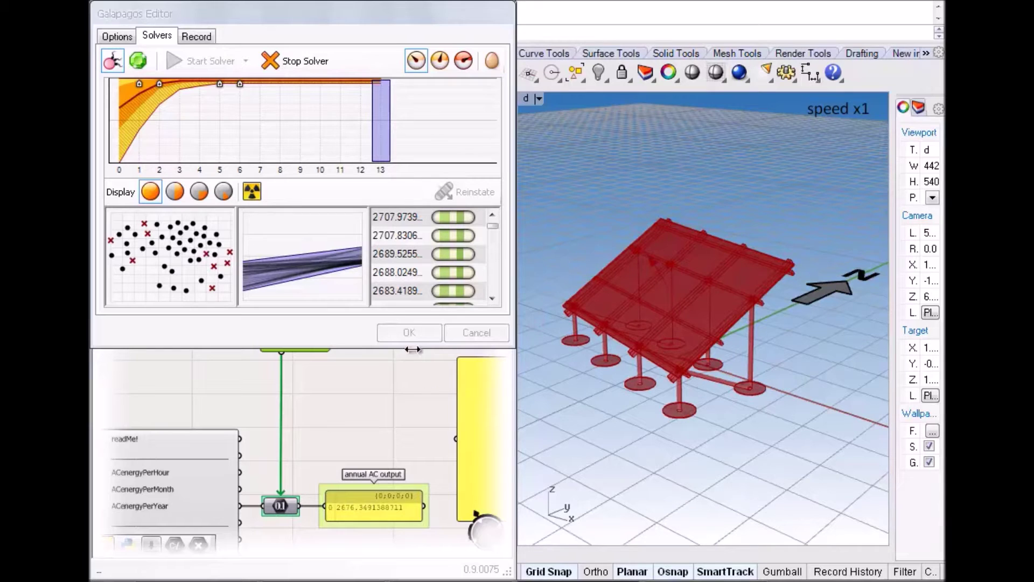
{"action": "left_click", "coordinate": [287, 63]}
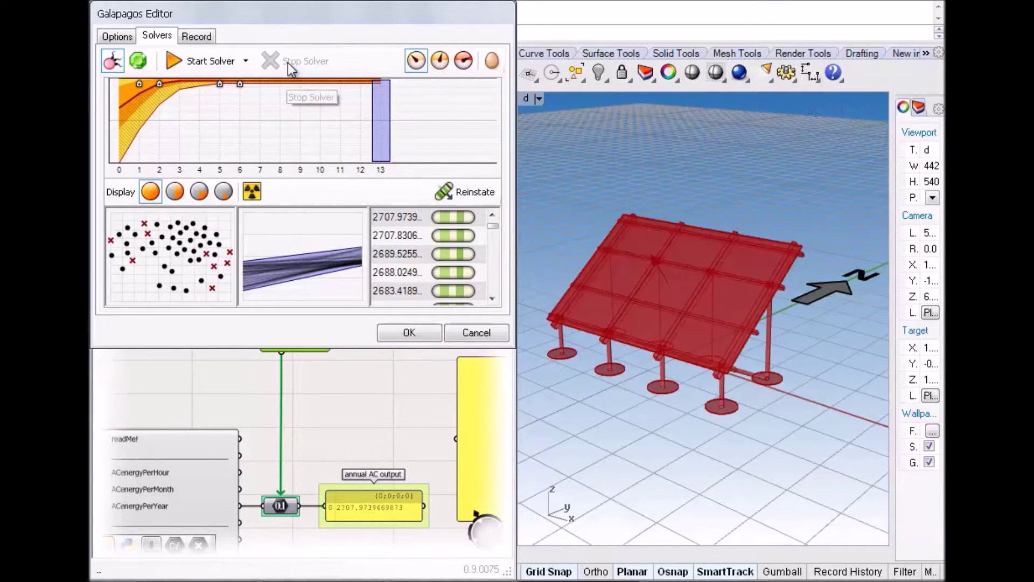
Step: Reinstate the genome with fitness 2688.0249 and inspect its tilt and azimuth angle sliders
{"action": "left_click", "coordinate": [395, 271]}
{"action": "left_click", "coordinate": [461, 200]}
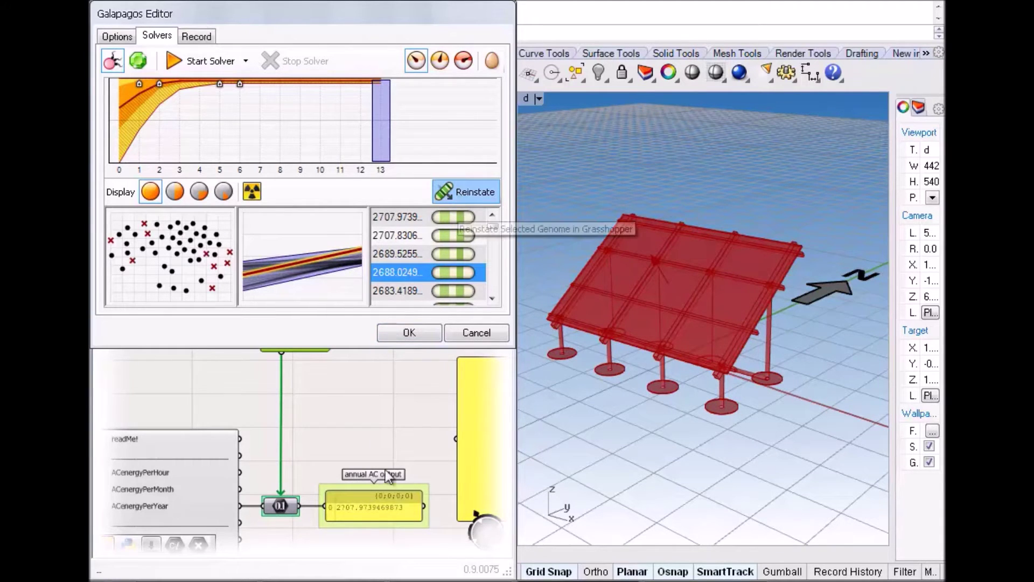
{"action": "right_click_drag", "start_coordinate": [329, 456], "coordinate": [392, 459]}
{"action": "scroll", "coordinate": [389, 453], "scroll_direction": "down", "scroll_amount": 6}
{"action": "right_click_drag", "start_coordinate": [249, 384], "coordinate": [299, 454]}
{"action": "scroll", "coordinate": [263, 461], "scroll_direction": "up", "scroll_amount": 3}
{"action": "scroll", "coordinate": [262, 461], "scroll_direction": "up", "scroll_amount": 5}
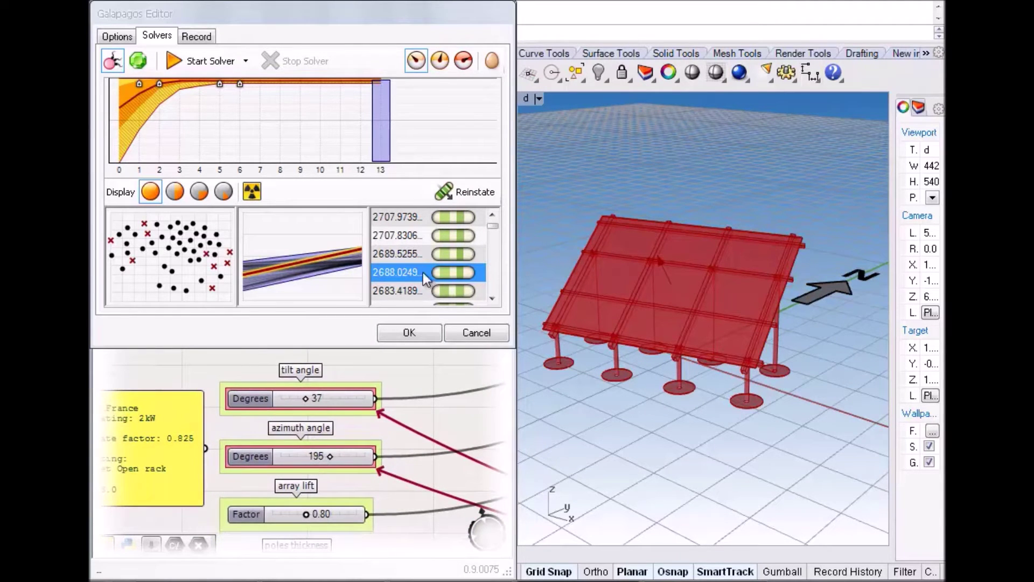
Step: Reinstate the 2689.5255 and 2707.8306 genomes one after the other to compare their tilt and azimuth angles
{"action": "left_click", "coordinate": [398, 254]}
{"action": "left_click", "coordinate": [449, 198]}
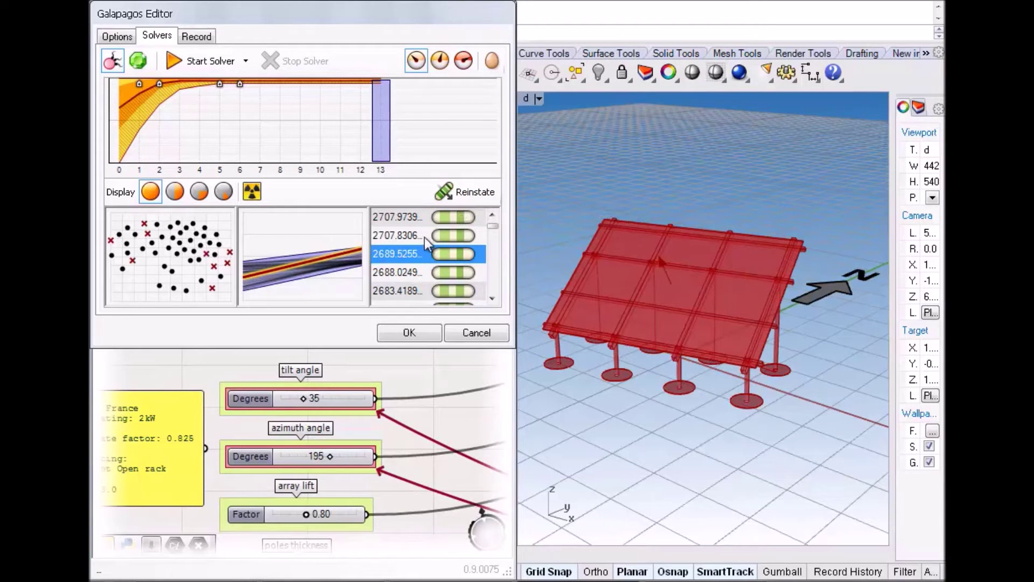
{"action": "left_click", "coordinate": [399, 236]}
{"action": "left_click", "coordinate": [452, 194]}
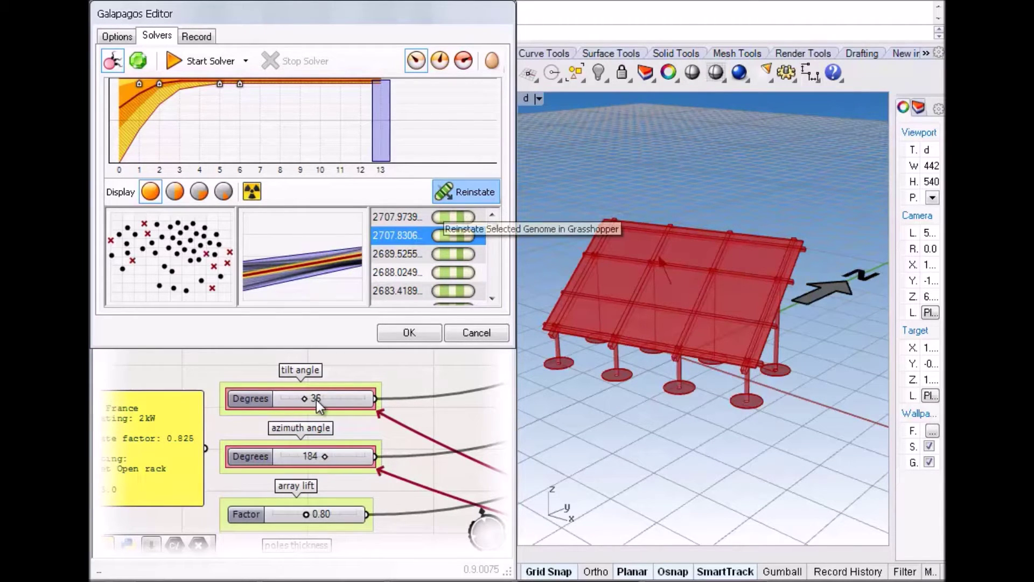
Step: Reinstate the highest-ranked genome with fitness 2707.9739 and accept the Galapagos results
{"action": "left_click", "coordinate": [408, 216]}
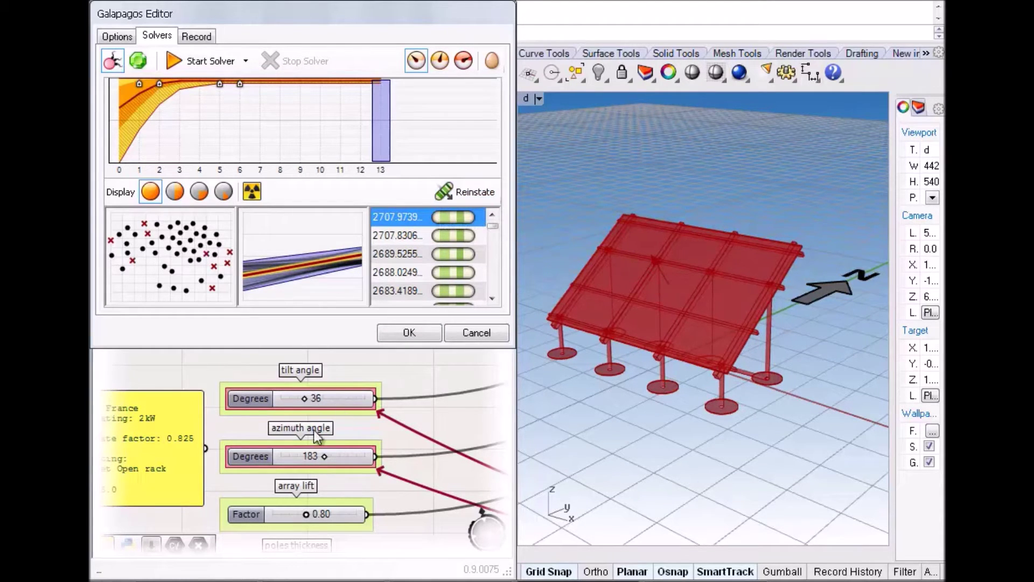
{"action": "left_click", "coordinate": [409, 331]}
{"action": "right_click_drag", "start_coordinate": [406, 409], "coordinate": [341, 263]}
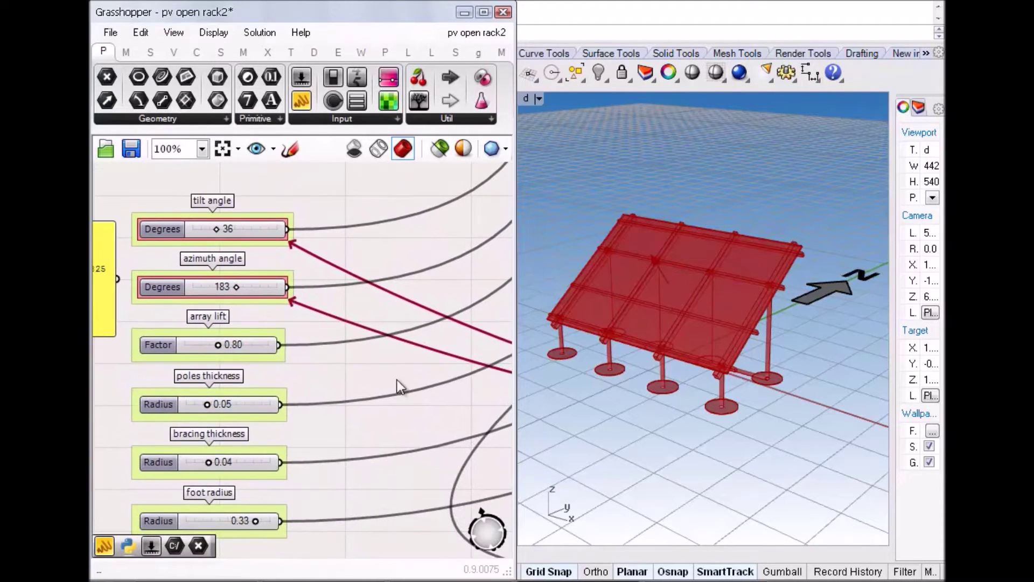
{"action": "right_click_drag", "start_coordinate": [397, 380], "coordinate": [341, 320]}
{"action": "scroll", "coordinate": [301, 309], "scroll_direction": "down", "scroll_amount": 4}
{"action": "right_click_drag", "start_coordinate": [382, 412], "coordinate": [206, 337]}
{"action": "scroll", "coordinate": [344, 377], "scroll_direction": "up", "scroll_amount": 4}
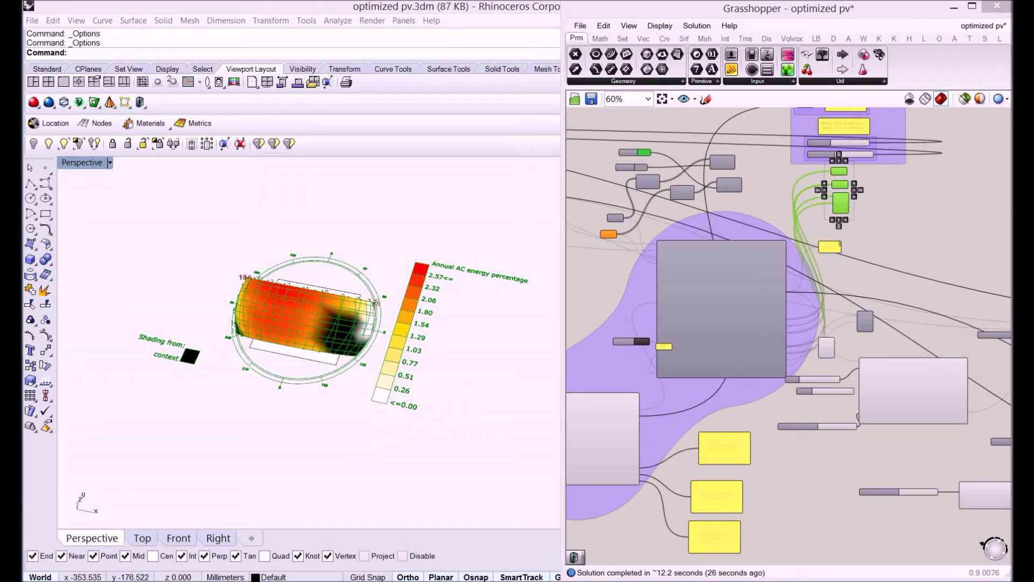
Step: Inspect the sun path dome around the buildings and hide its coloured annual AC energy percentage mesh
{"action": "right_click_drag", "start_coordinate": [280, 404], "coordinate": [457, 313]}
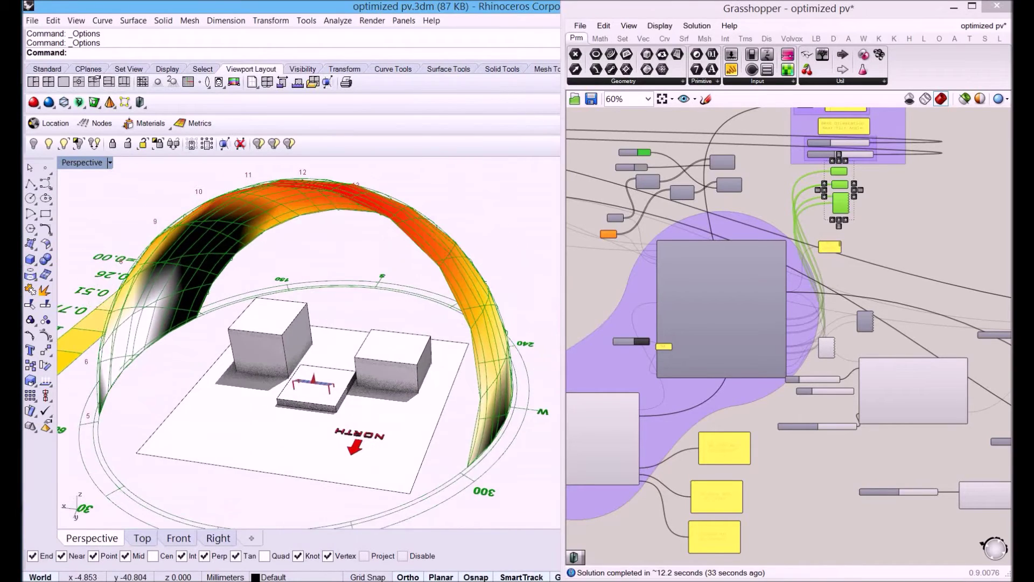
{"action": "right_click_drag", "start_coordinate": [377, 344], "coordinate": [356, 356]}
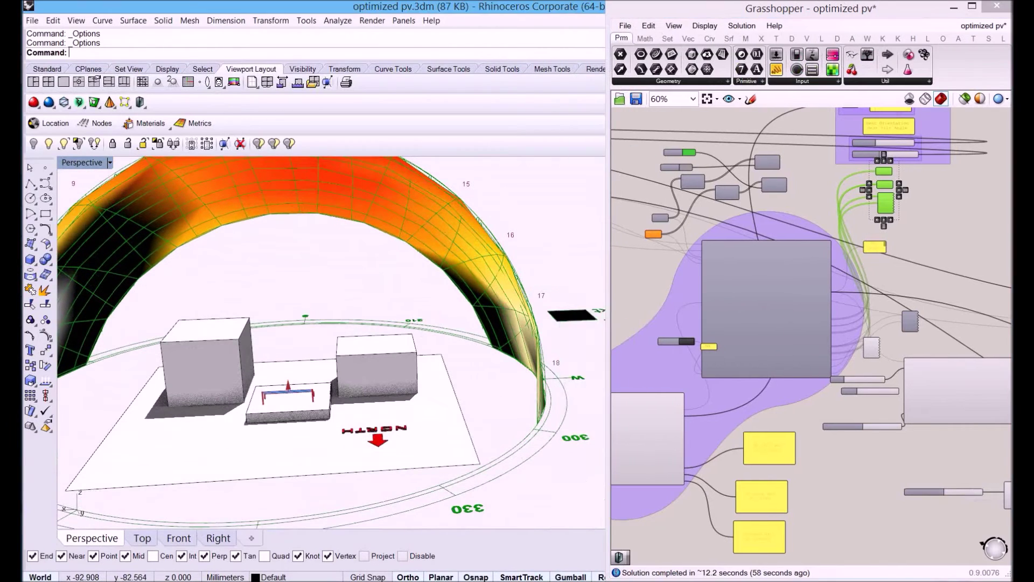
{"action": "scroll", "coordinate": [331, 342], "scroll_direction": "down", "scroll_amount": 3}
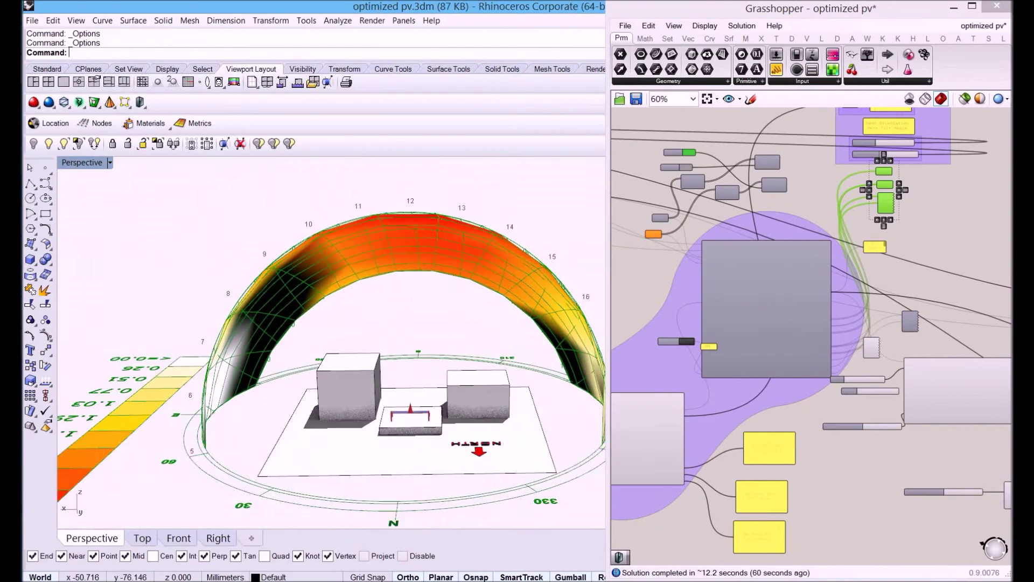
{"action": "mouse_move", "coordinate": [331, 342]}
{"action": "right_mouse_down"}
{"action": "mouse_move", "coordinate": [377, 340]}
{"action": "mouse_move", "coordinate": [355, 317]}
{"action": "mouse_move", "coordinate": [329, 345]}
{"action": "right_mouse_up"}
{"action": "scroll", "coordinate": [907, 157], "scroll_direction": "up", "scroll_amount": 8}
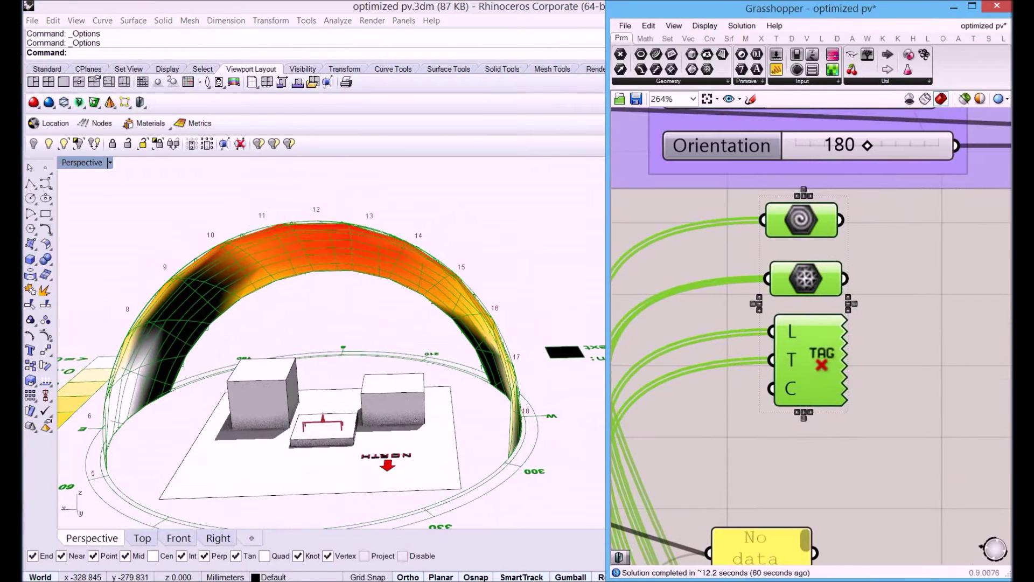
{"action": "left_click", "coordinate": [873, 229]}
{"action": "left_click", "coordinate": [806, 279]}
{"action": "middle_click", "coordinate": [805, 279]}
{"action": "left_click", "coordinate": [833, 309]}
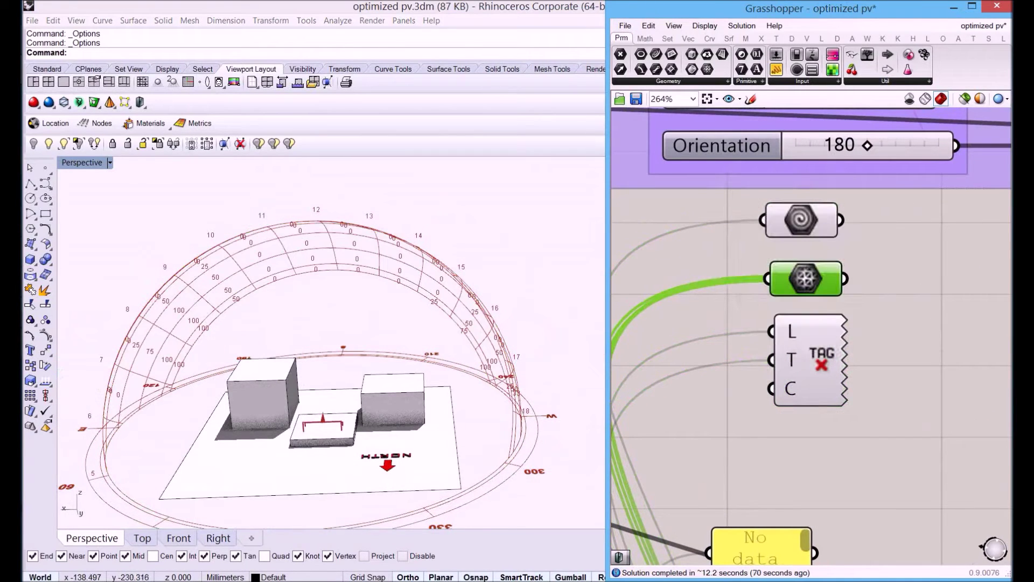
Step: Disable the Photovoltaics Surface component together with the large component above it in the definition
{"action": "right_click_drag", "start_coordinate": [329, 339], "coordinate": [330, 358]}
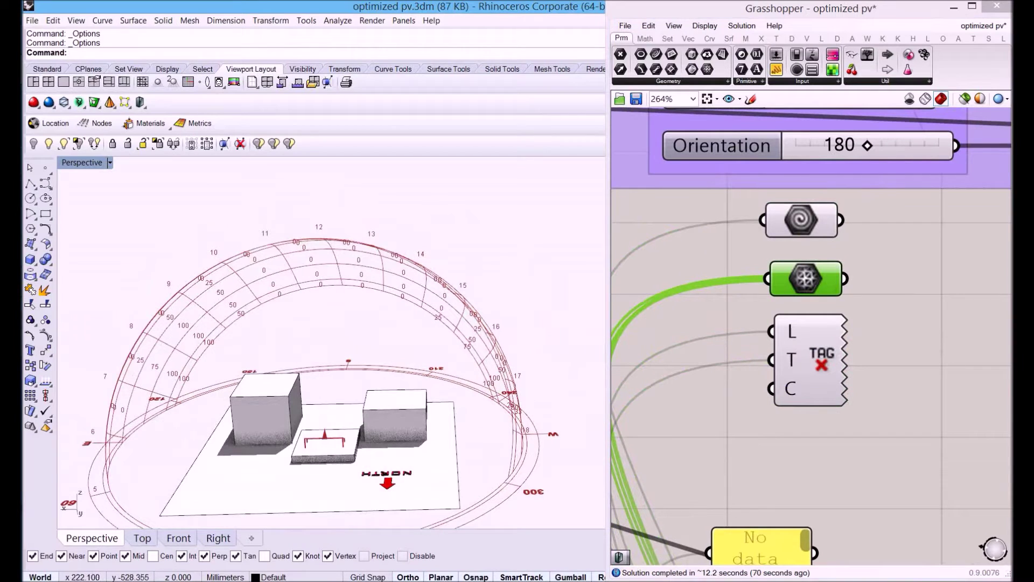
{"action": "right_click_drag", "start_coordinate": [328, 344], "coordinate": [227, 426]}
{"action": "scroll", "coordinate": [295, 412], "scroll_direction": "up", "scroll_amount": 8}
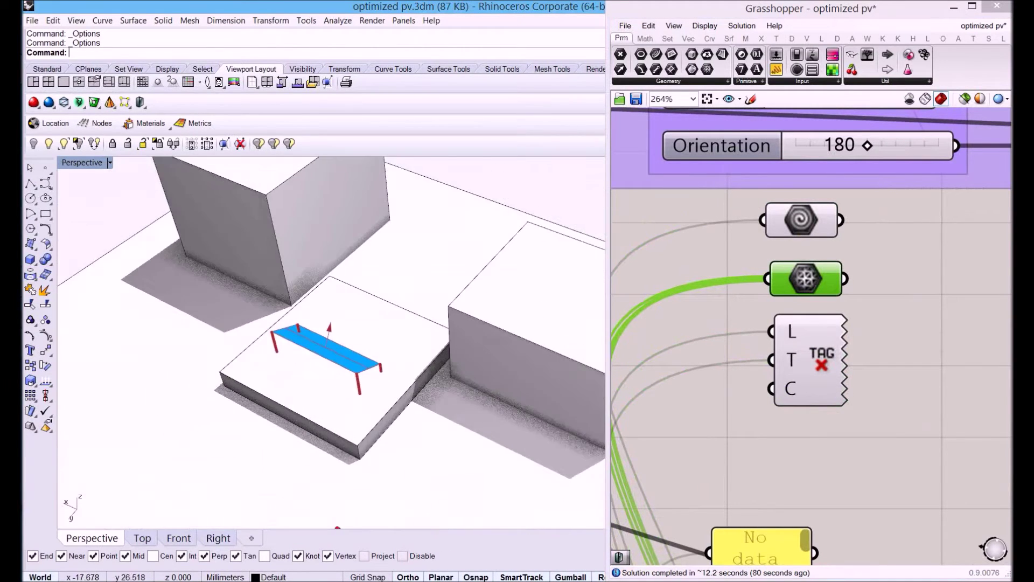
{"action": "scroll", "coordinate": [328, 390], "scroll_direction": "up", "scroll_amount": 6}
{"action": "right_click_drag", "start_coordinate": [328, 390], "coordinate": [273, 422], "text": "shift"}
{"action": "scroll", "coordinate": [765, 302], "scroll_direction": "down", "scroll_amount": 10}
{"action": "right_click_drag", "start_coordinate": [813, 302], "coordinate": [908, 303]}
{"action": "middle_click", "coordinate": [722, 454]}
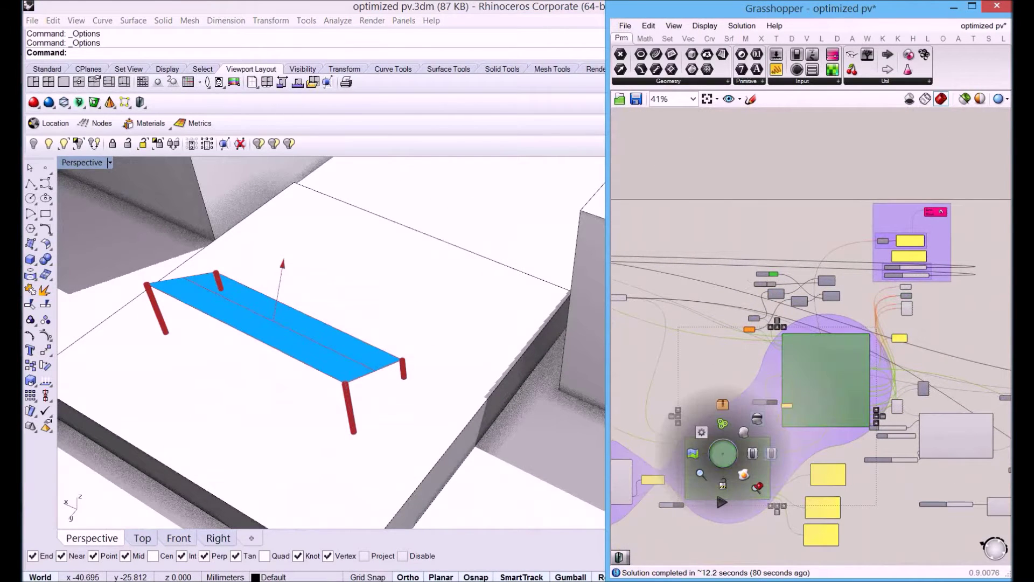
Step: Try different slider positions for the PV panel, ending at a Tilt Angle of 39 and an Orientation of 164
{"action": "scroll", "coordinate": [923, 246], "scroll_direction": "up", "scroll_amount": 8}
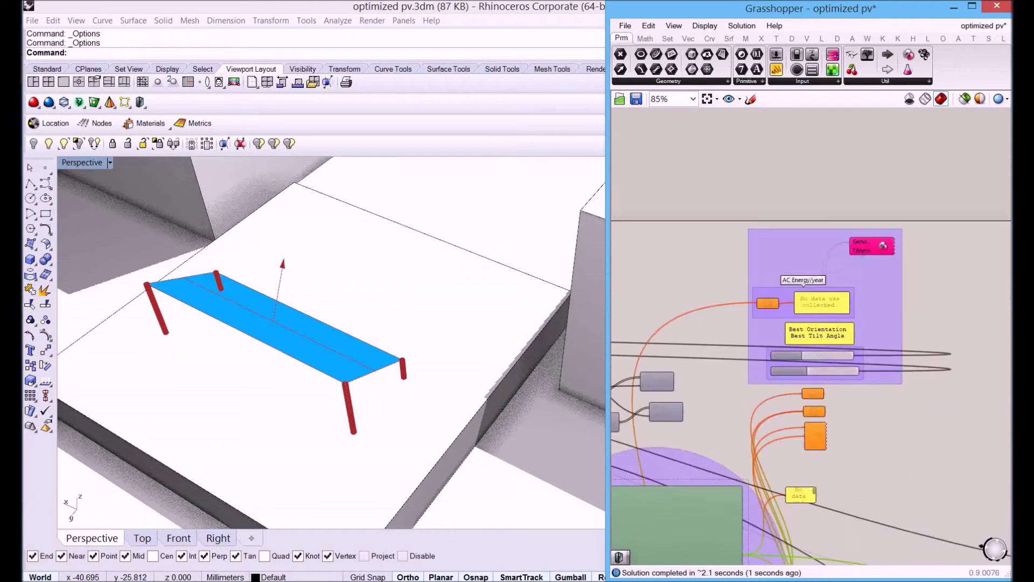
{"action": "right_click_drag", "start_coordinate": [811, 336], "coordinate": [827, 326]}
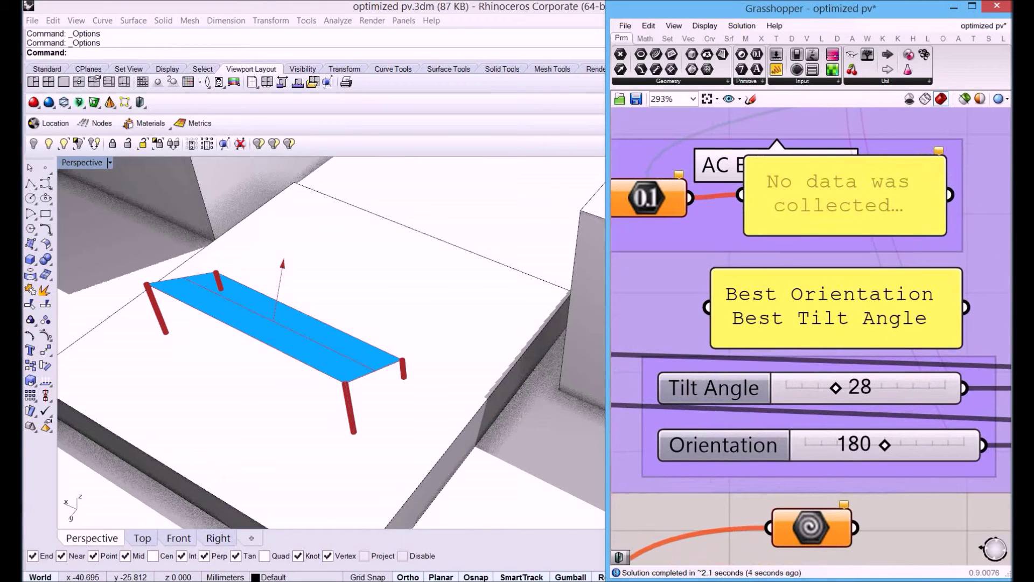
{"action": "right_click_drag", "start_coordinate": [331, 342], "coordinate": [390, 318]}
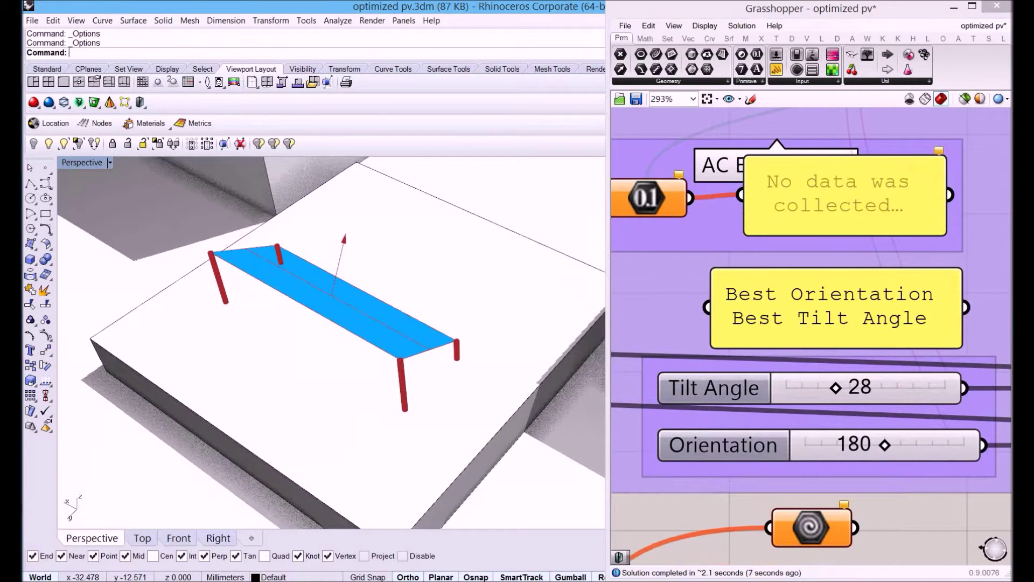
{"action": "key", "text": "alt+Tab"}
{"action": "left_click_drag", "start_coordinate": [884, 444], "coordinate": [883, 444]}
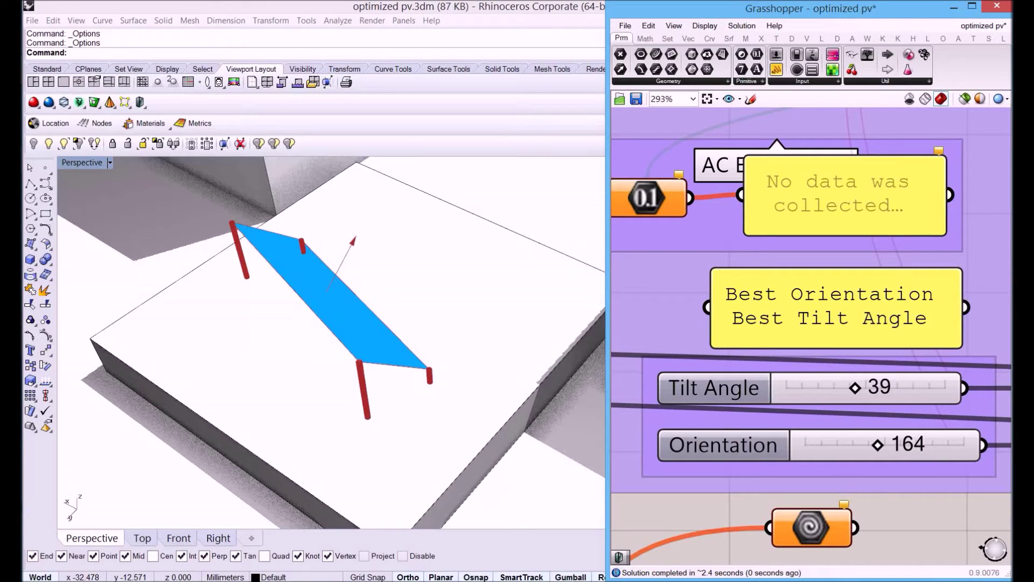
Step: Set the Orientation slider to 180 and the Tilt Angle slider to 41
{"action": "double_click", "coordinate": [907, 445]}
{"action": "type", "text": "161804"}
{"action": "key", "text": "ctrl+a"}
{"action": "type", "text": "180"}
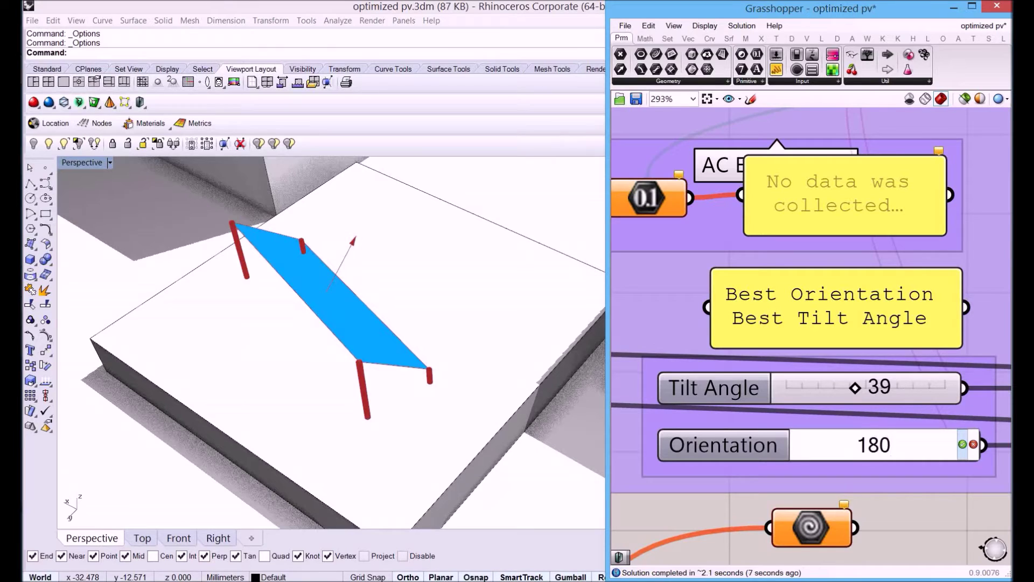
{"action": "key", "text": "Return"}
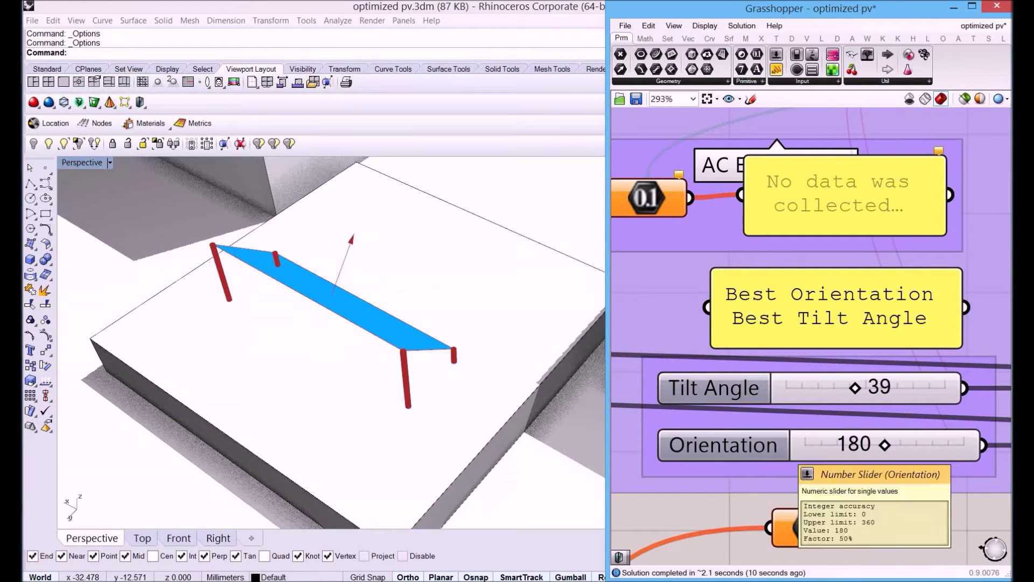
{"action": "double_click", "coordinate": [867, 387]}
{"action": "type", "text": "41"}
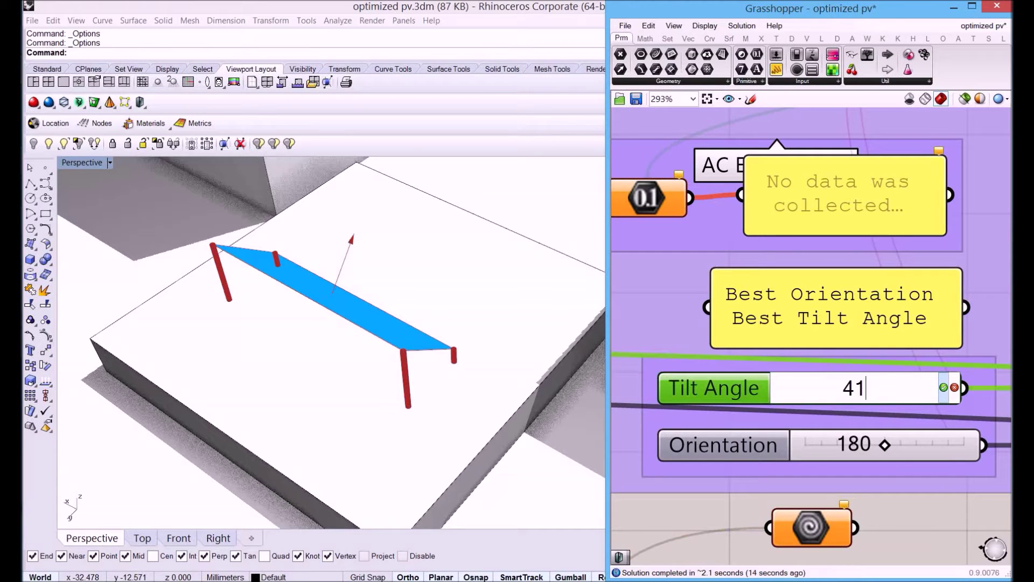
{"action": "key", "text": "Return"}
Step: Re-enable the Ladybug Photovoltaics Surface component so the annual AC energy is calculated
{"action": "scroll", "coordinate": [811, 336], "scroll_direction": "down", "scroll_amount": 8}
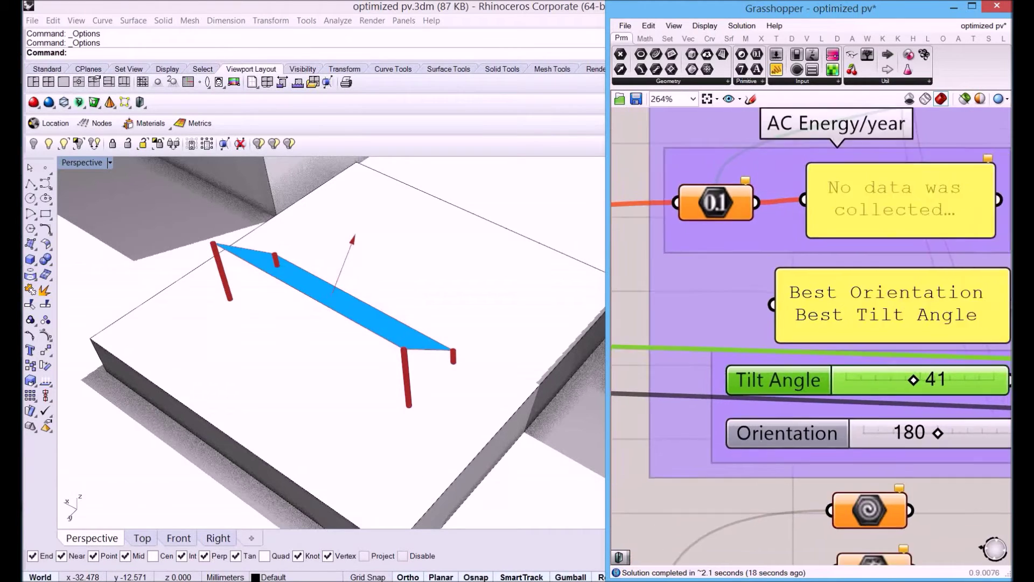
{"action": "left_click", "coordinate": [781, 463]}
{"action": "middle_click", "coordinate": [780, 463]}
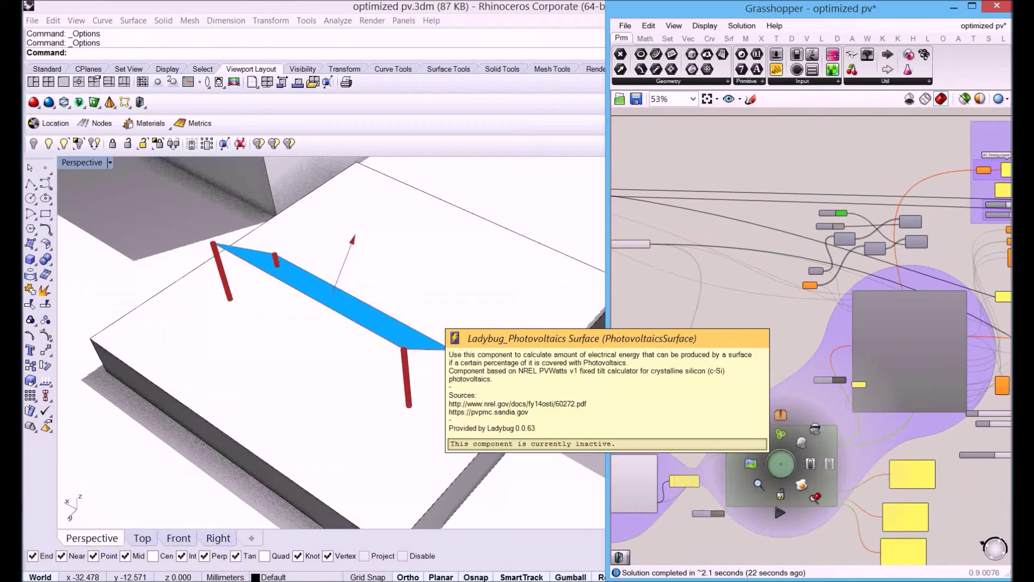
{"action": "left_click", "coordinate": [809, 463]}
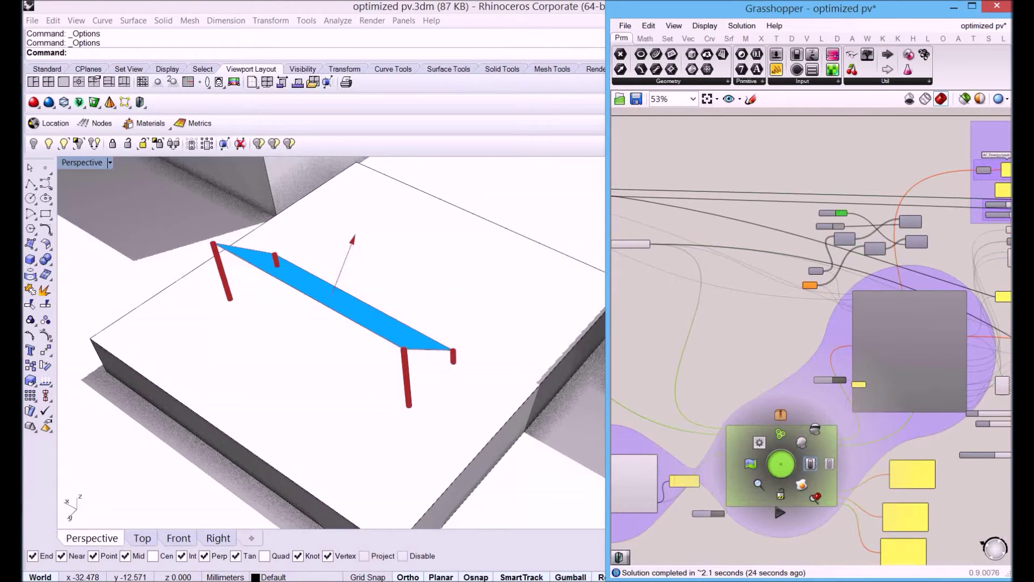
Step: Check the AC Energy/year panel and open the Galapagos Editor of the connected solver
{"action": "right_click_drag", "start_coordinate": [811, 463], "coordinate": [680, 531]}
{"action": "scroll", "coordinate": [940, 280], "scroll_direction": "up", "scroll_amount": 6}
{"action": "right_click_drag", "start_coordinate": [905, 242], "coordinate": [944, 447]}
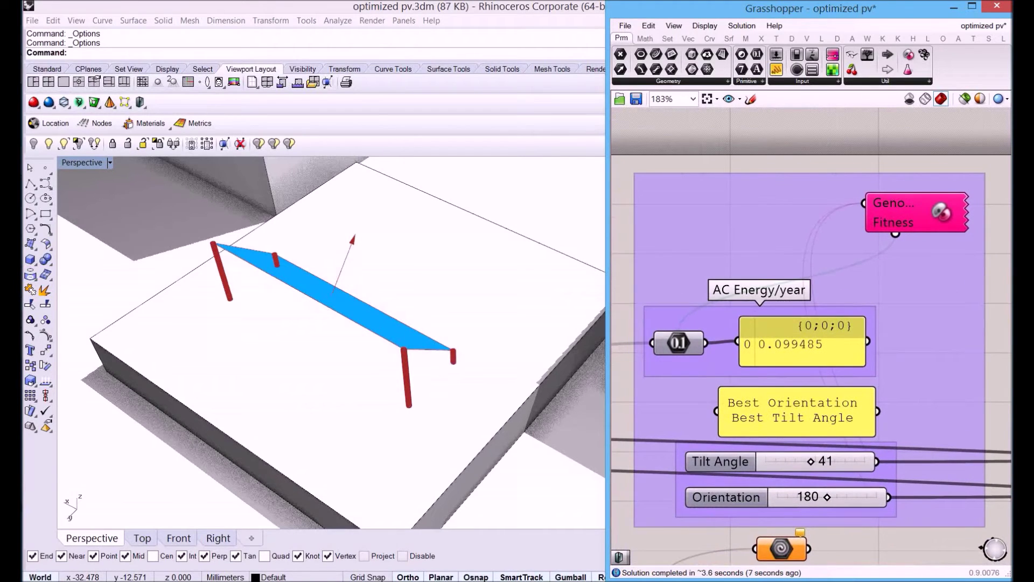
{"action": "double_click", "coordinate": [919, 214]}
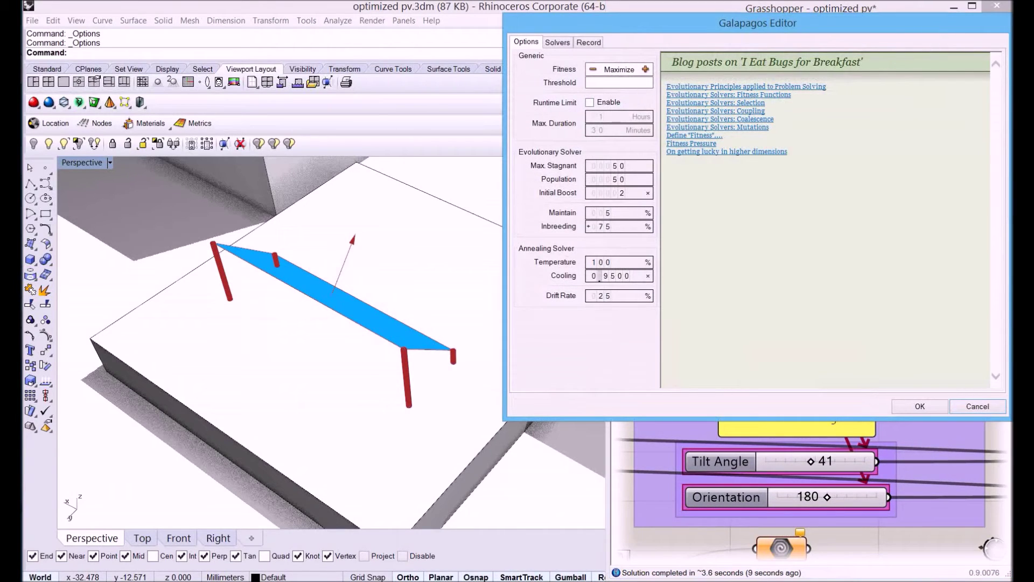
Step: Shrink the Galapagos Editor window so the AC Energy/year panel and both slider readings stay uncovered
{"action": "left_click_drag", "start_coordinate": [563, 418], "coordinate": [563, 210]}
{"action": "left_click_drag", "start_coordinate": [504, 108], "coordinate": [602, 108]}
{"action": "left_click_drag", "start_coordinate": [807, 212], "coordinate": [808, 276]}
Step: Run the evolutionary solver on the two PV panel sliders and close the Galapagos Editor, accepting the result
{"action": "left_click", "coordinate": [657, 42]}
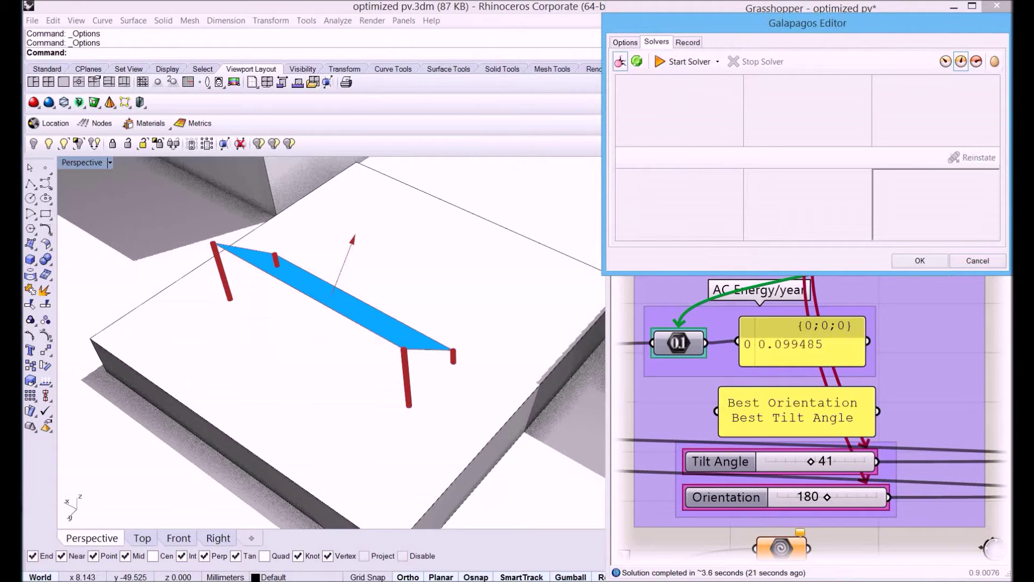
{"action": "left_click", "coordinate": [688, 61]}
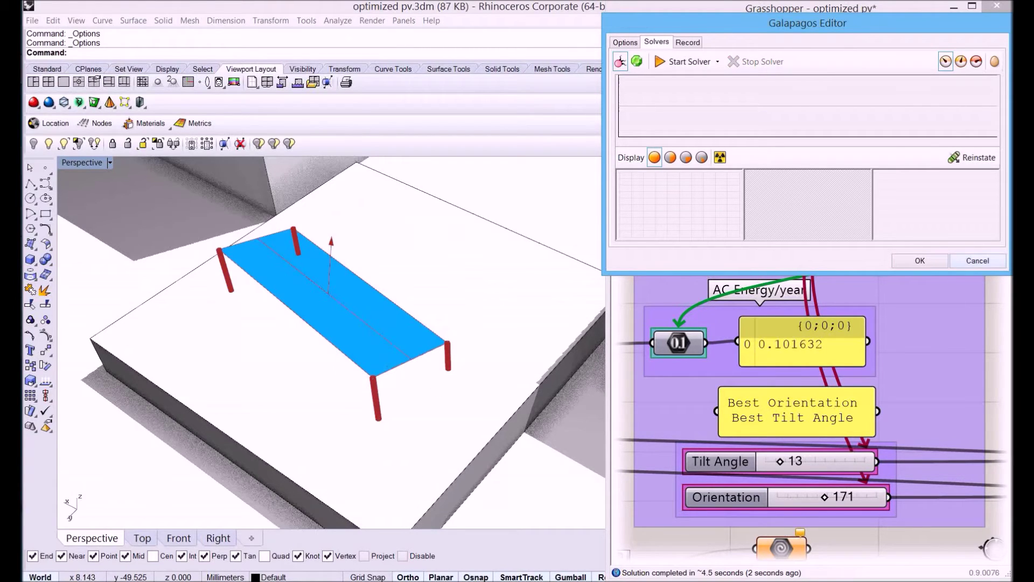
{"action": "left_click", "coordinate": [919, 260]}
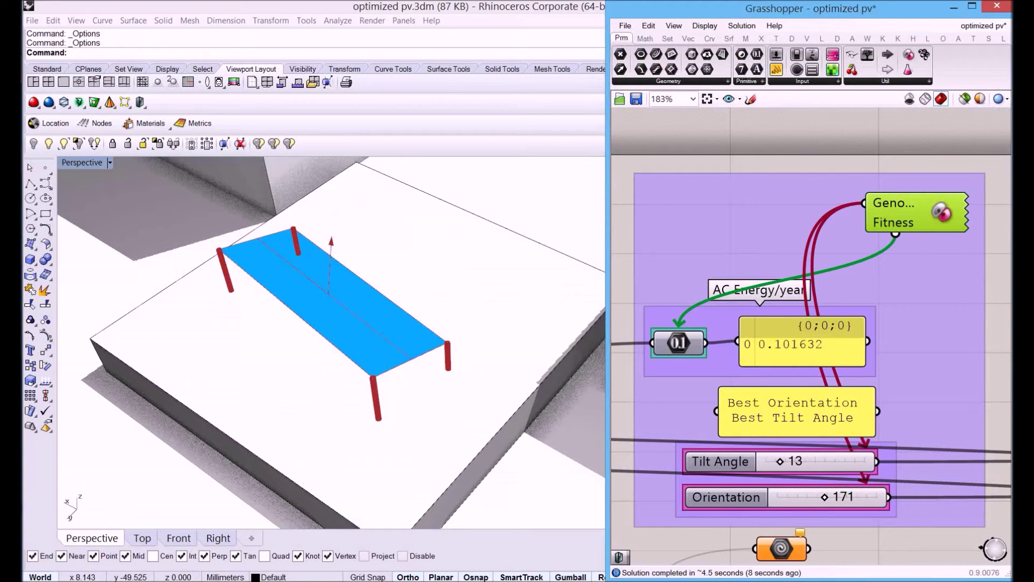
Step: Restrict the Tilt Angle slider's numeric domain to a minimum of 25 and a maximum of 70
{"action": "left_click", "coordinate": [720, 461]}
{"action": "double_click", "coordinate": [720, 461]}
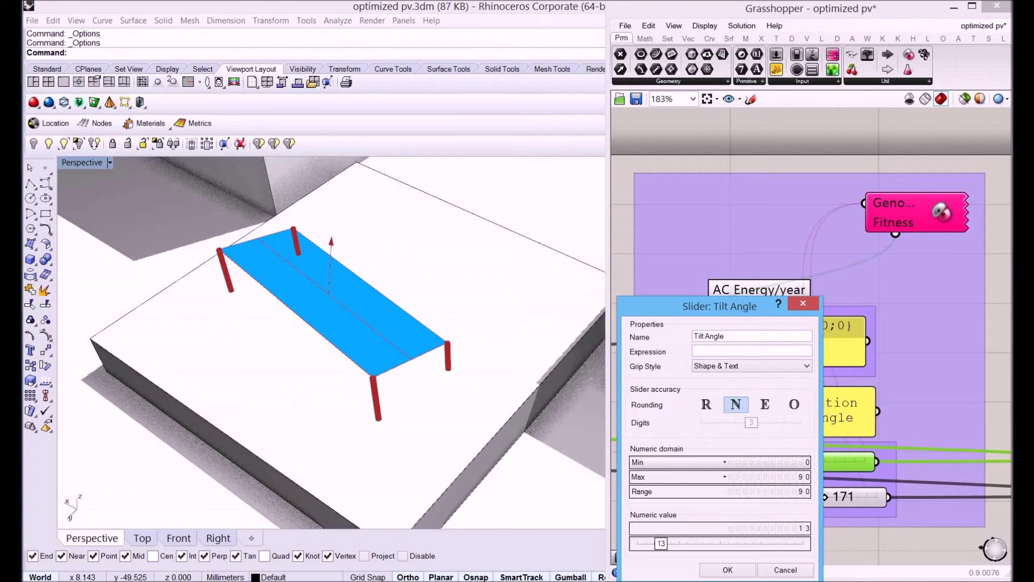
{"action": "double_click", "coordinate": [708, 462]}
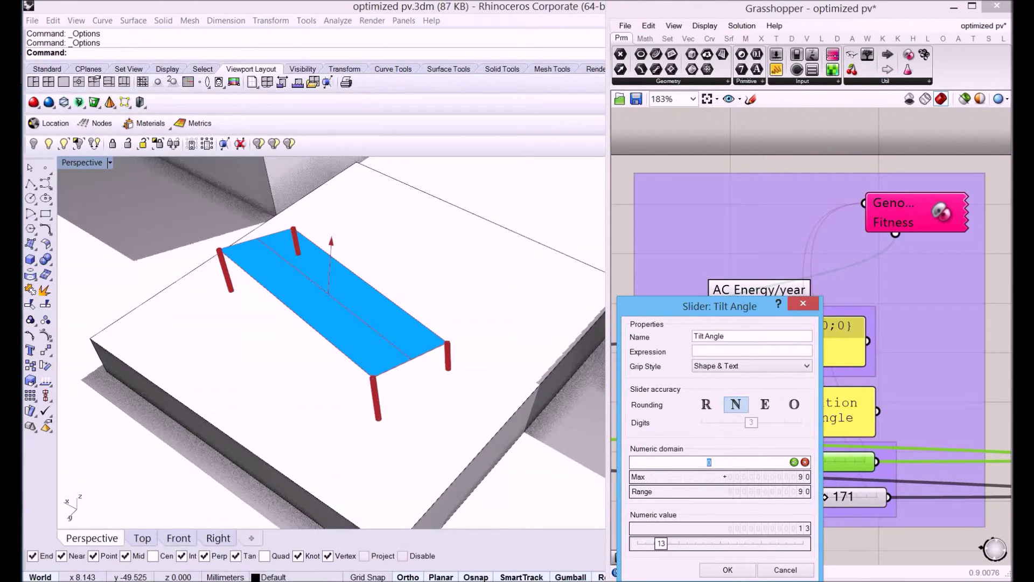
{"action": "type", "text": "20"}
{"action": "key", "text": "ctrl+a"}
{"action": "type", "text": "25"}
{"action": "key", "text": "Return"}
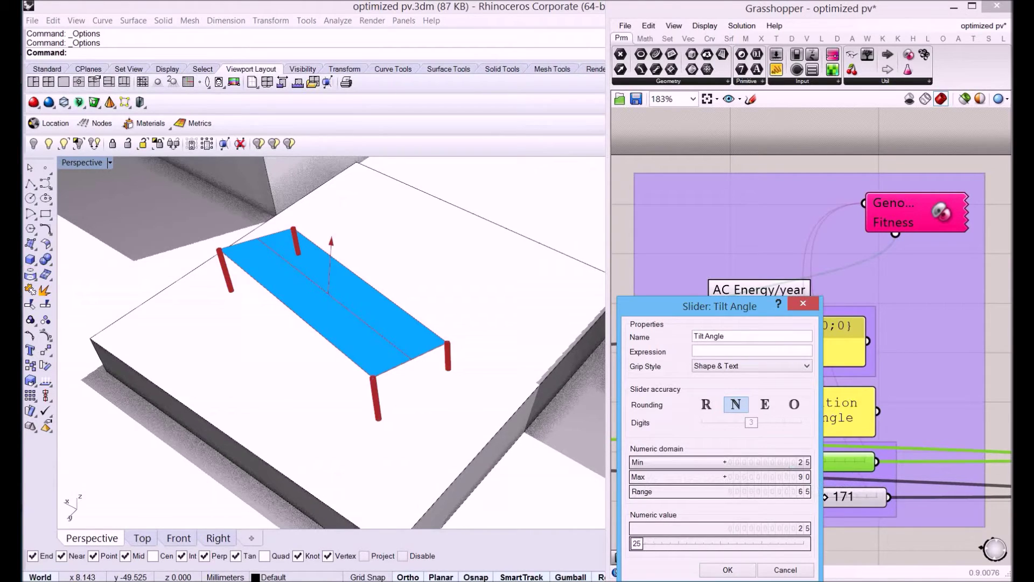
{"action": "double_click", "coordinate": [719, 477]}
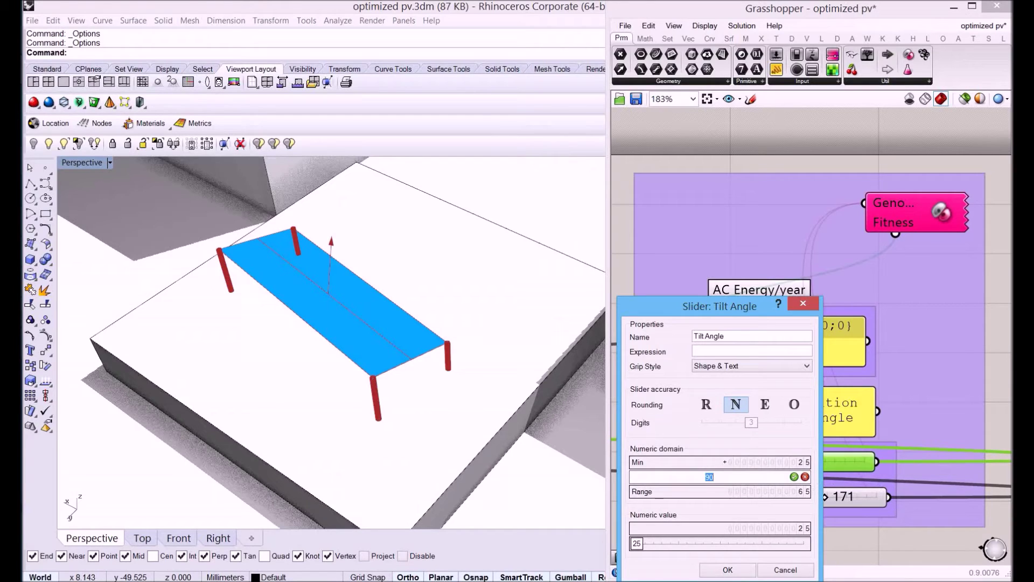
{"action": "type", "text": "70"}
{"action": "key", "text": "Return"}
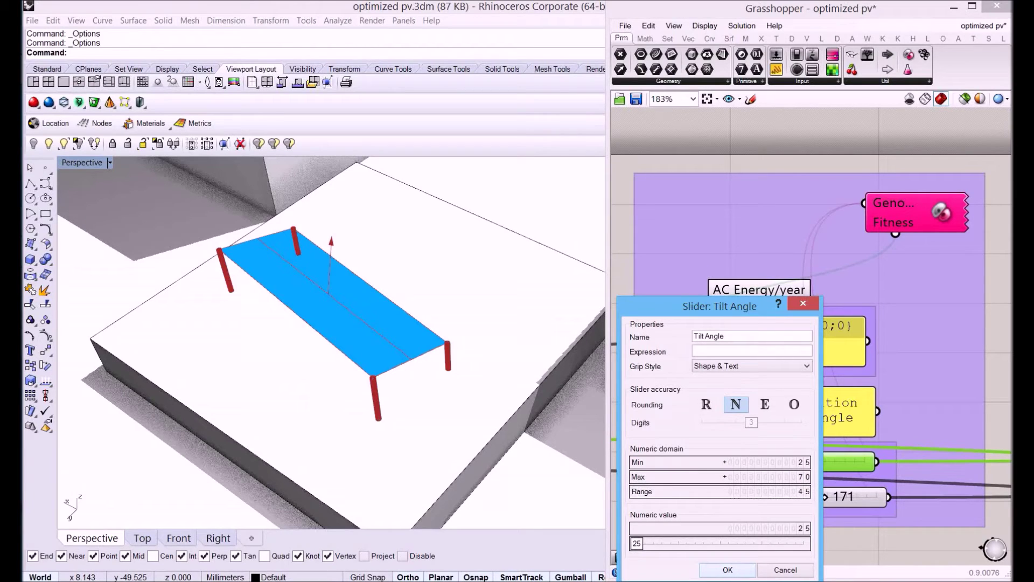
{"action": "key", "text": "Return"}
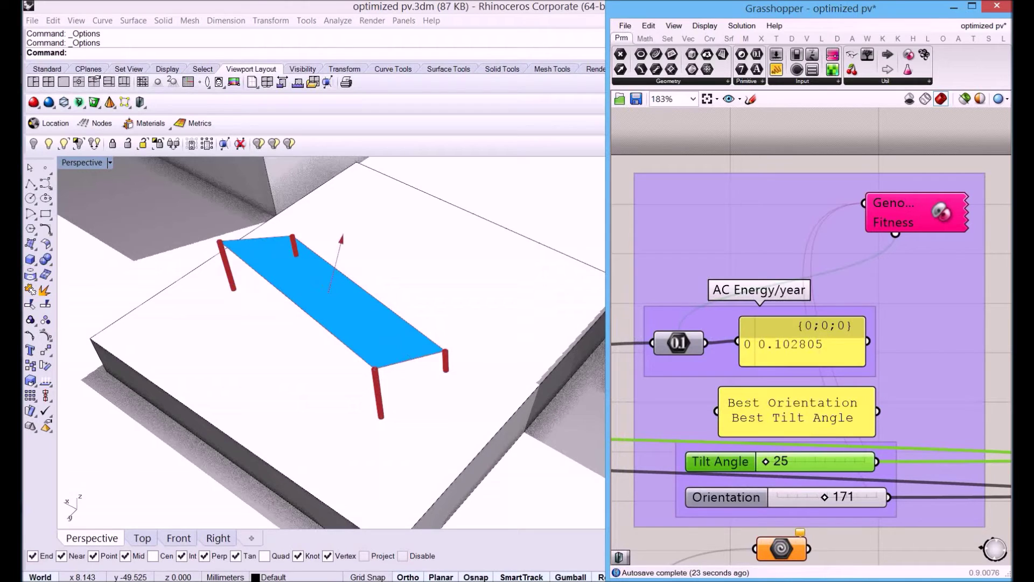
Step: Restrict the Orientation slider's numeric domain to a minimum of 90 and a maximum of 270
{"action": "double_click", "coordinate": [743, 497]}
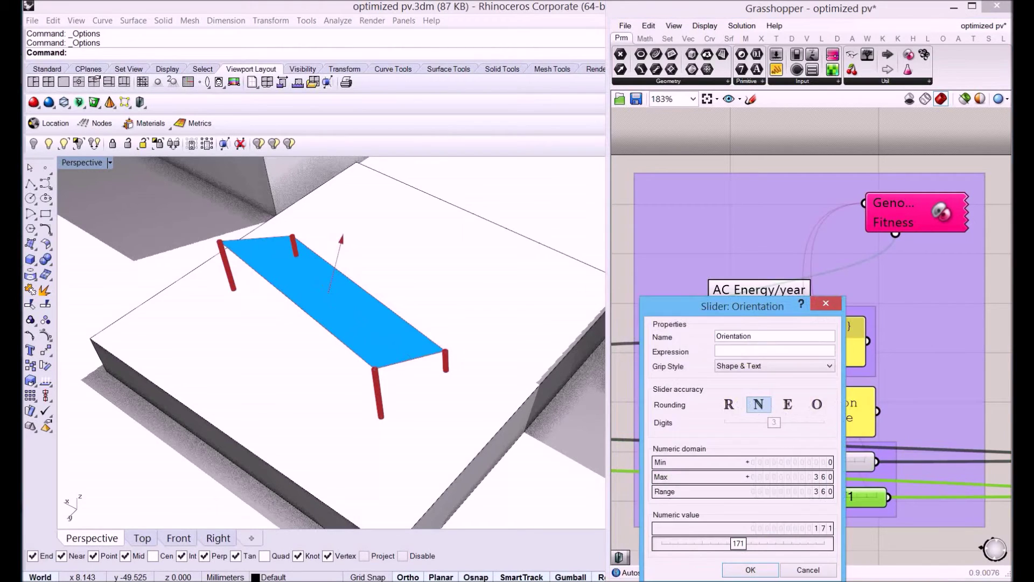
{"action": "double_click", "coordinate": [742, 462]}
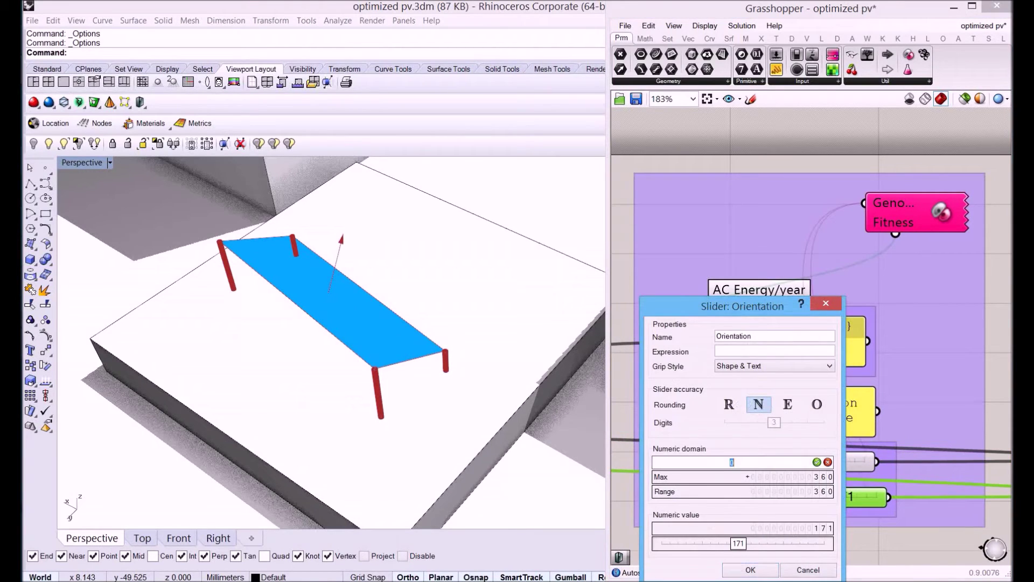
{"action": "type", "text": "90"}
{"action": "key", "text": "Return"}
{"action": "double_click", "coordinate": [741, 476]}
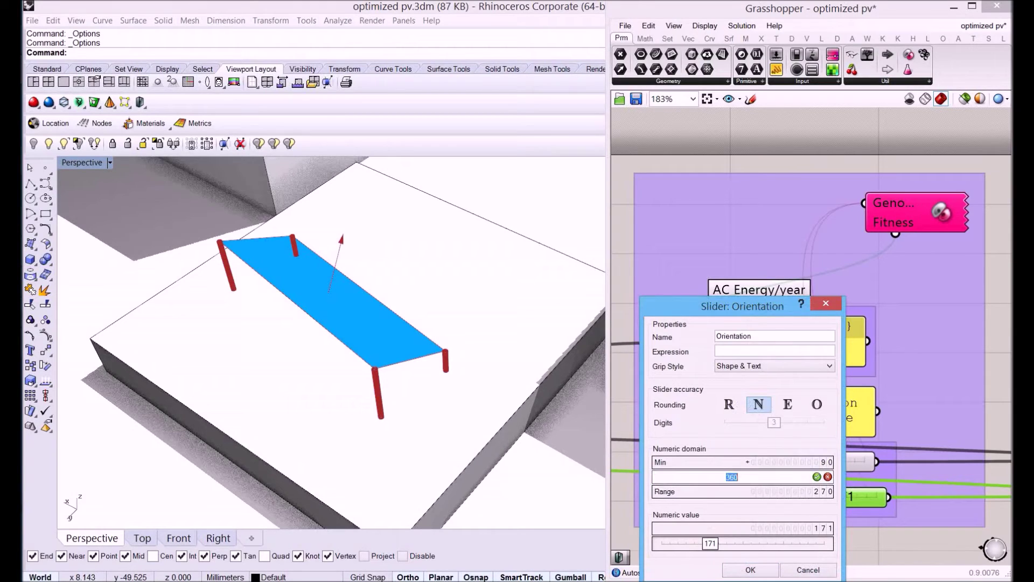
{"action": "type", "text": "270"}
{"action": "key", "text": "Return"}
{"action": "key", "text": "Return"}
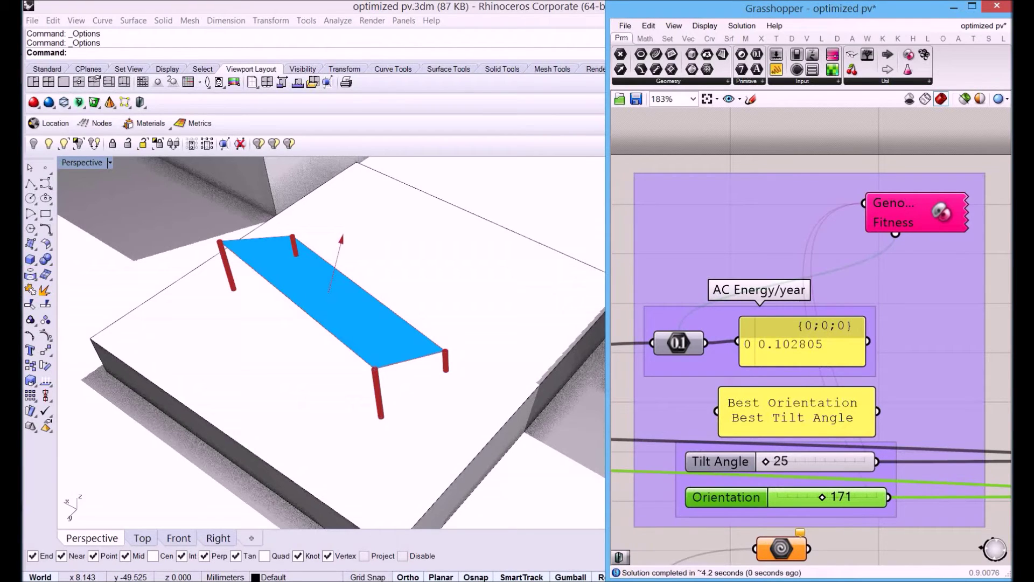
Step: Reopen the Galapagos Editor, narrow its window clear of the Rhino viewport, and start the evolutionary solver with the restricted slider ranges
{"action": "double_click", "coordinate": [915, 213]}
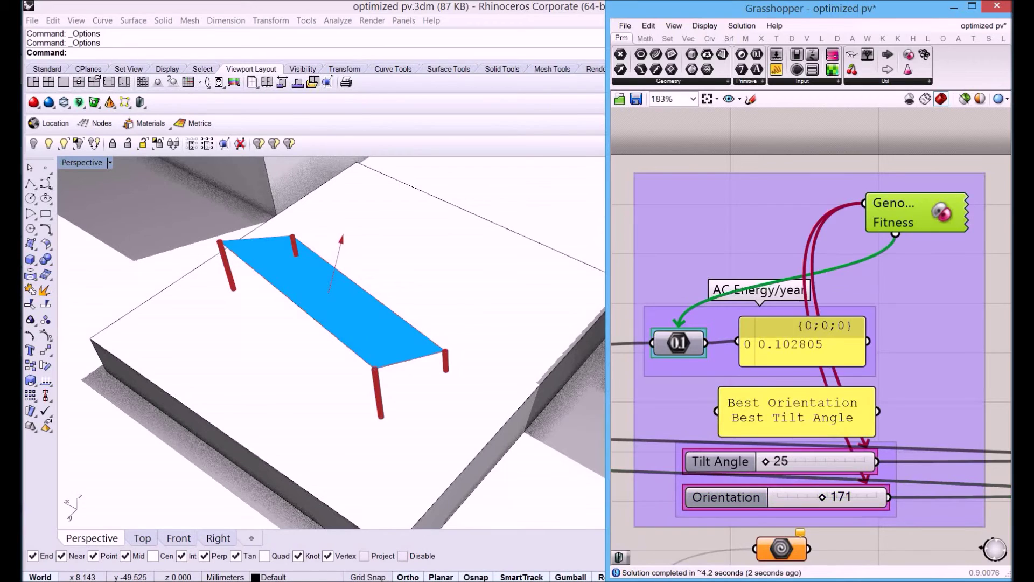
{"action": "left_click", "coordinate": [557, 46]}
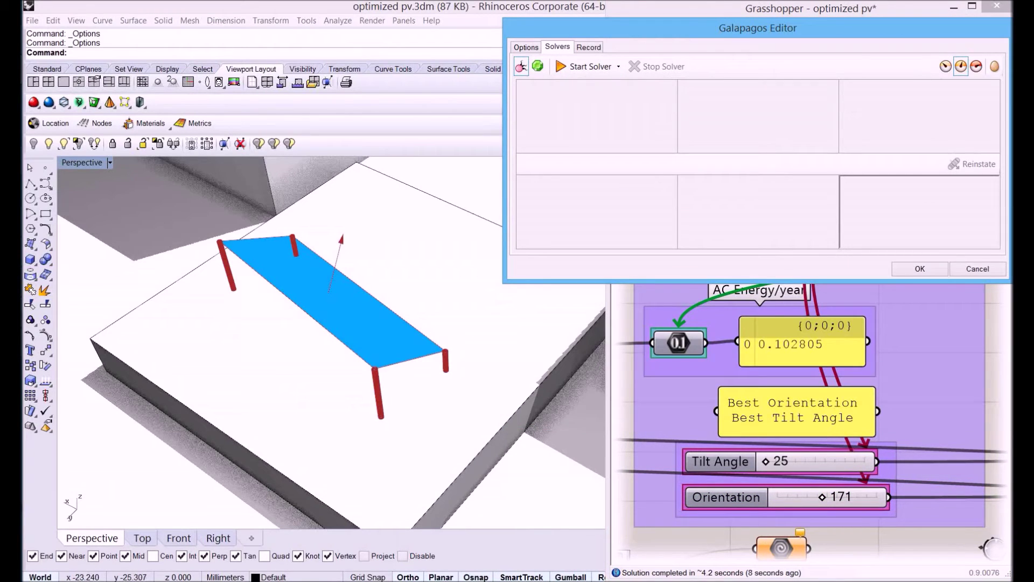
{"action": "left_click_drag", "start_coordinate": [505, 178], "coordinate": [605, 161]}
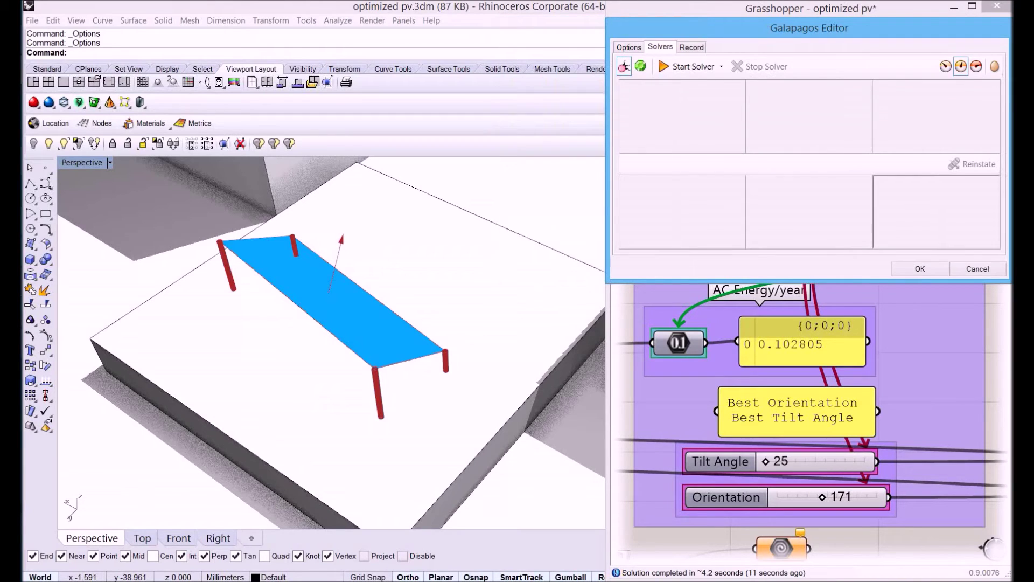
{"action": "left_click", "coordinate": [692, 66]}
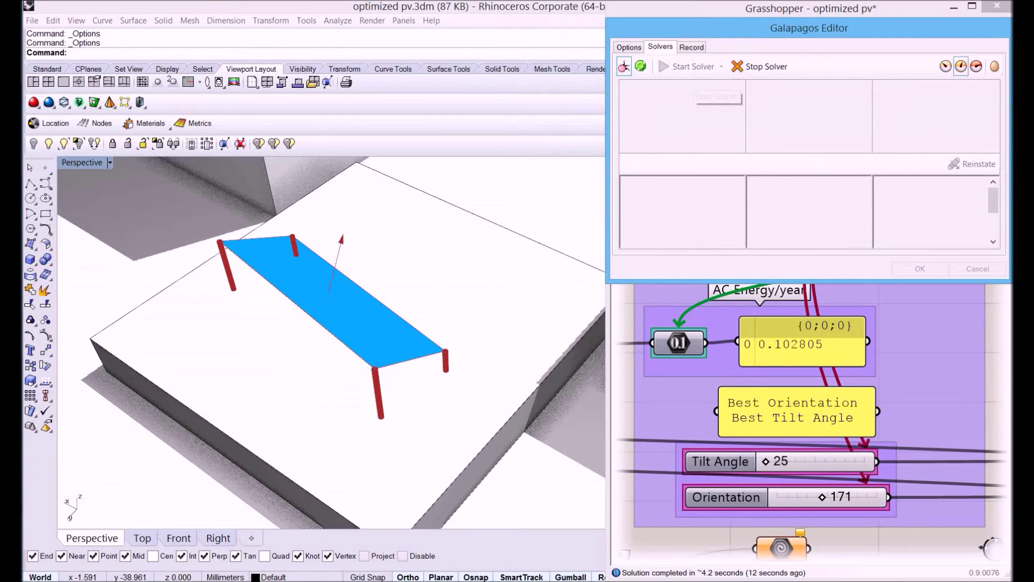